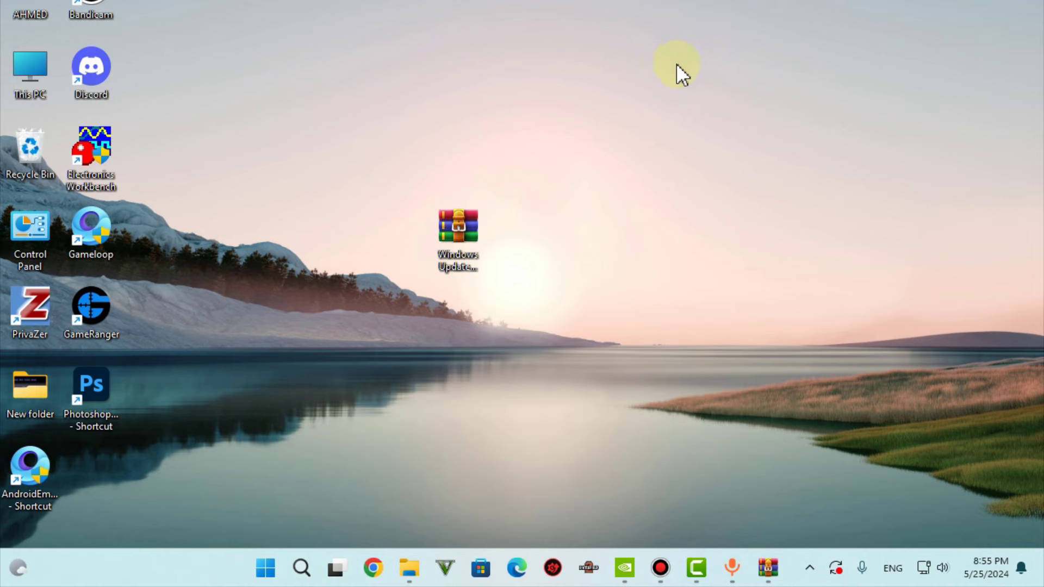
Step: Open the Windows Update Blocker v1.7.rar archive, dismiss the licence notice, and browse to the Wub folder's files
drag(310, 133, 620, 348)
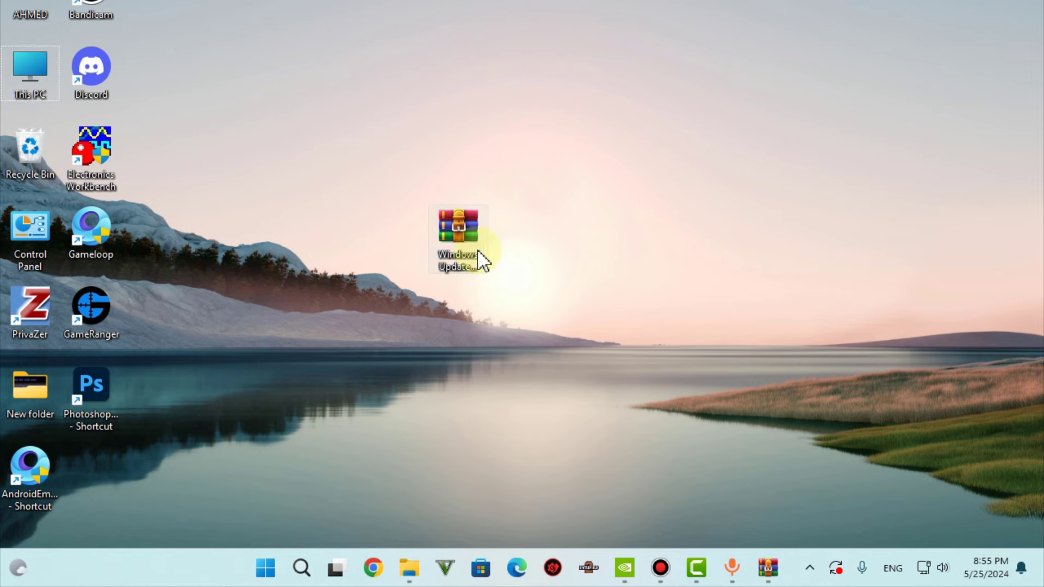
drag(478, 255, 565, 206)
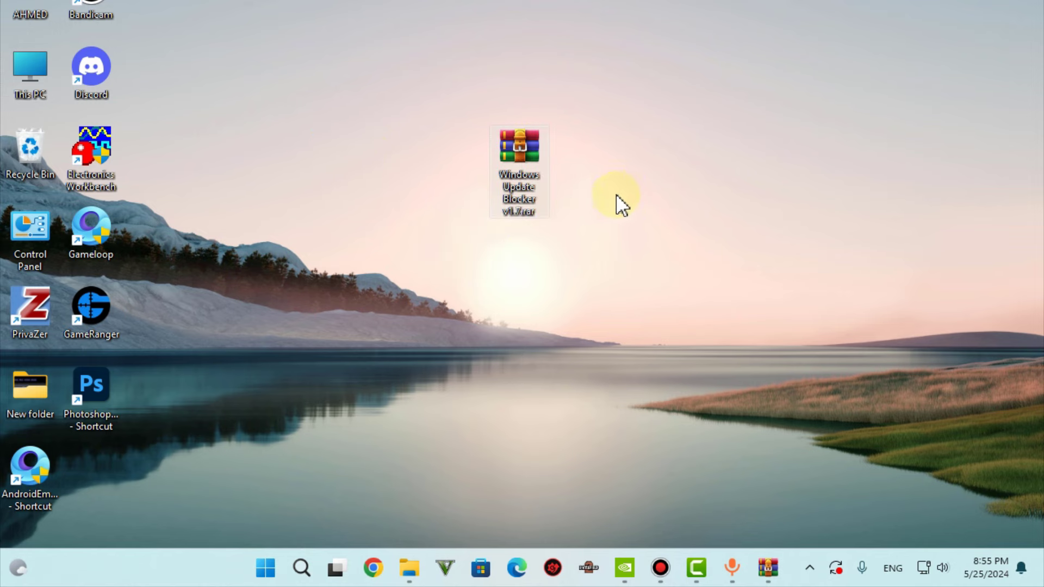
double_click(523, 169)
click(403, 214)
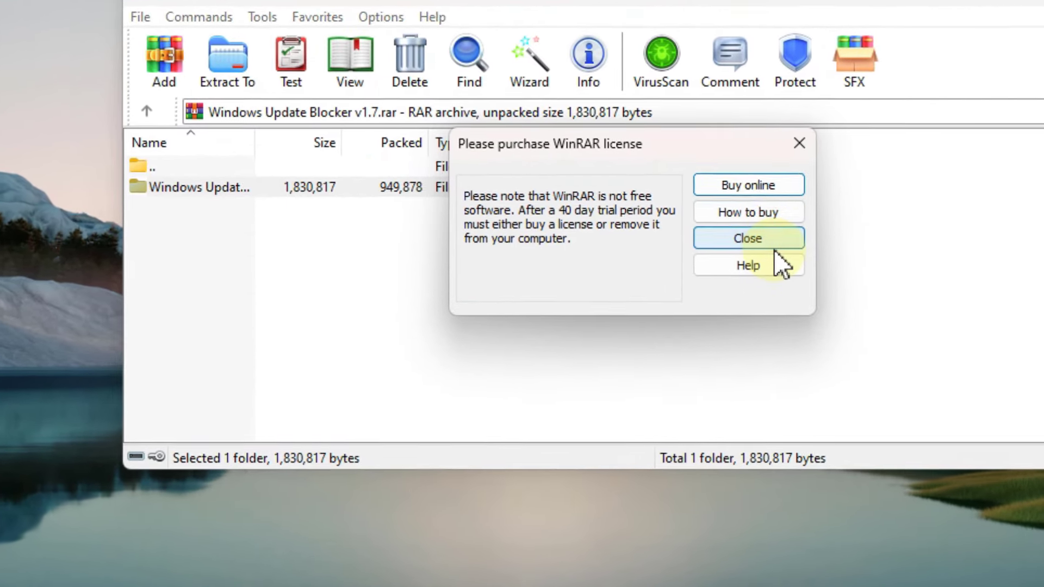
click(707, 252)
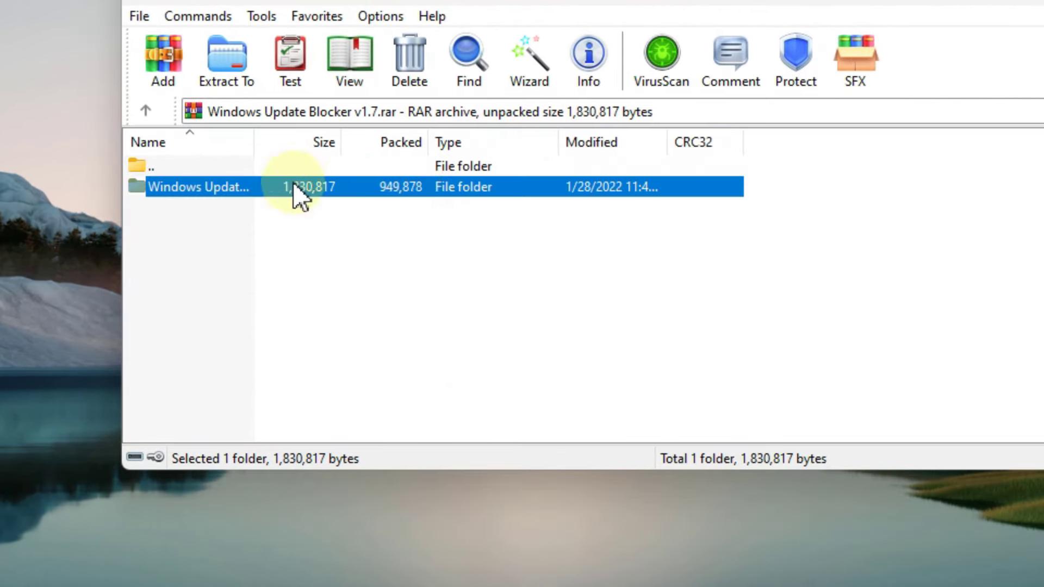
double_click(299, 185)
double_click(298, 185)
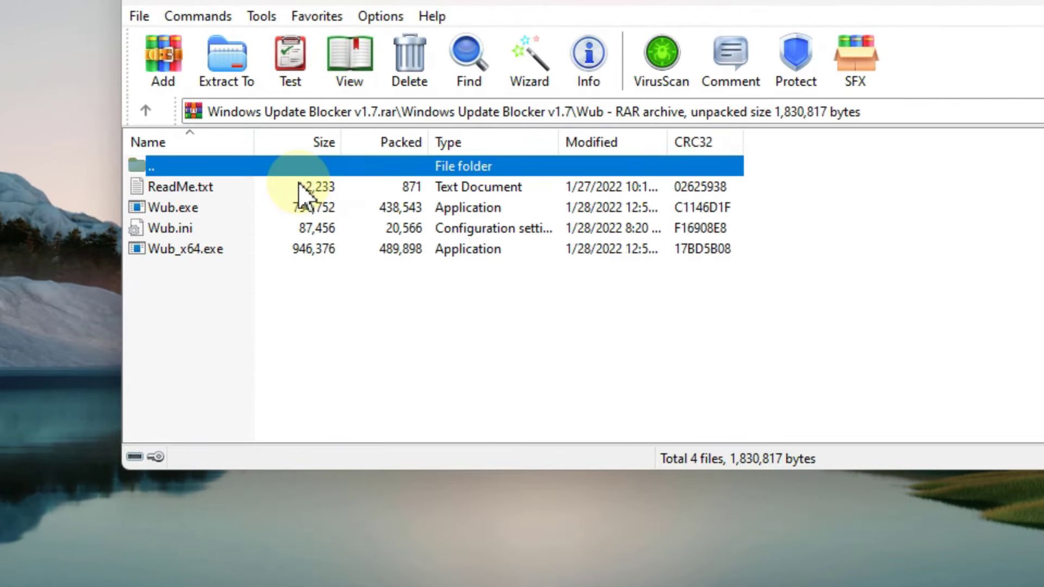
click(337, 312)
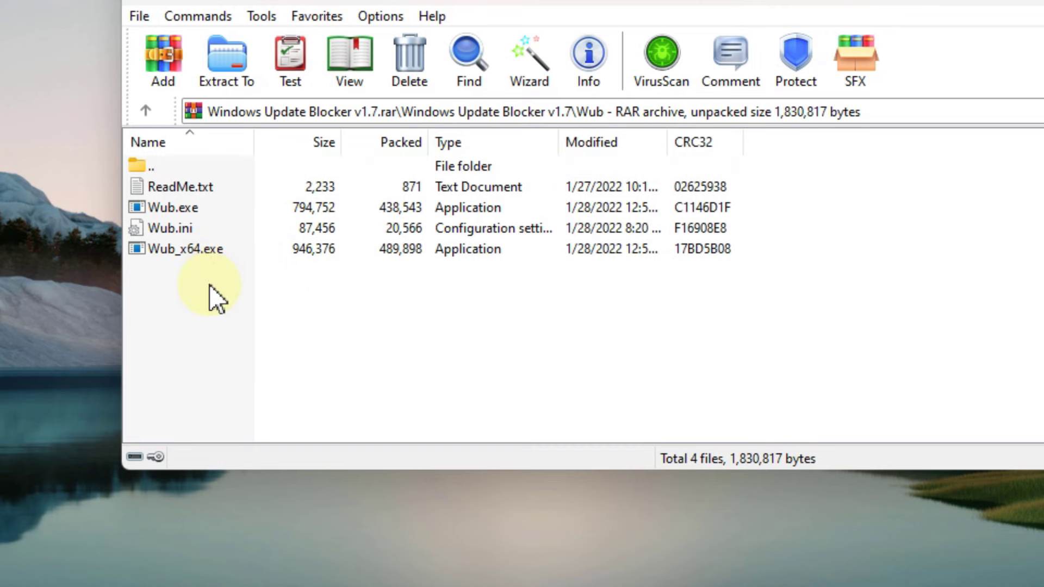
drag(210, 285, 226, 179)
click(223, 334)
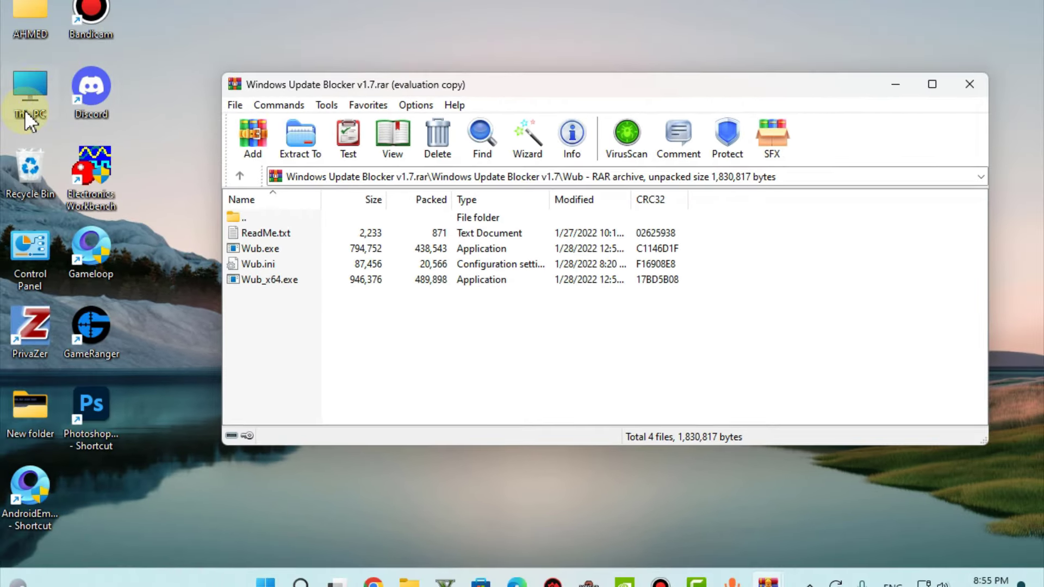
Step: Check the system type in the properties of This PC, then return to the archive window
right_click(25, 109)
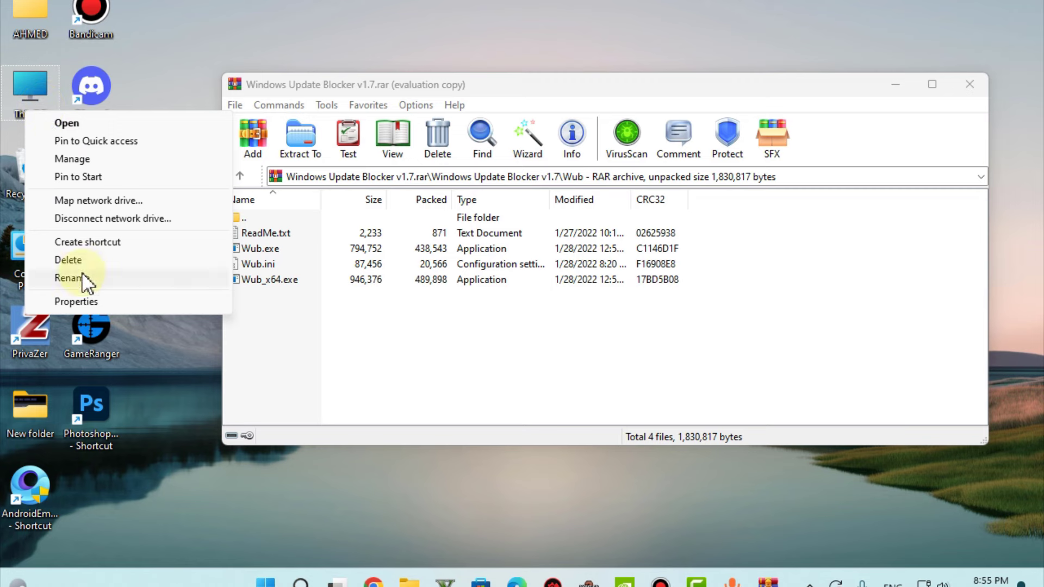
click(85, 302)
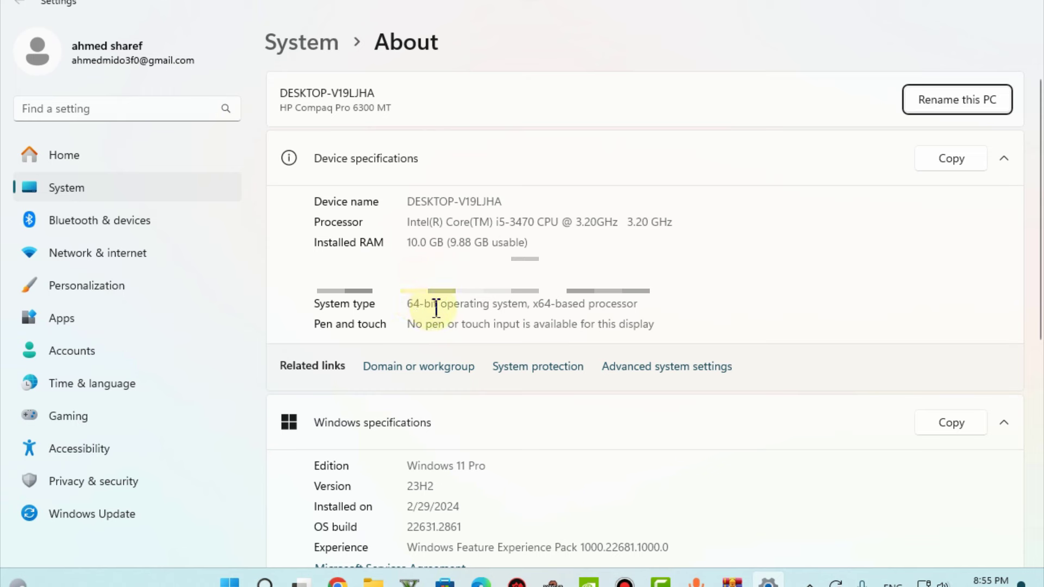
drag(411, 307, 440, 306)
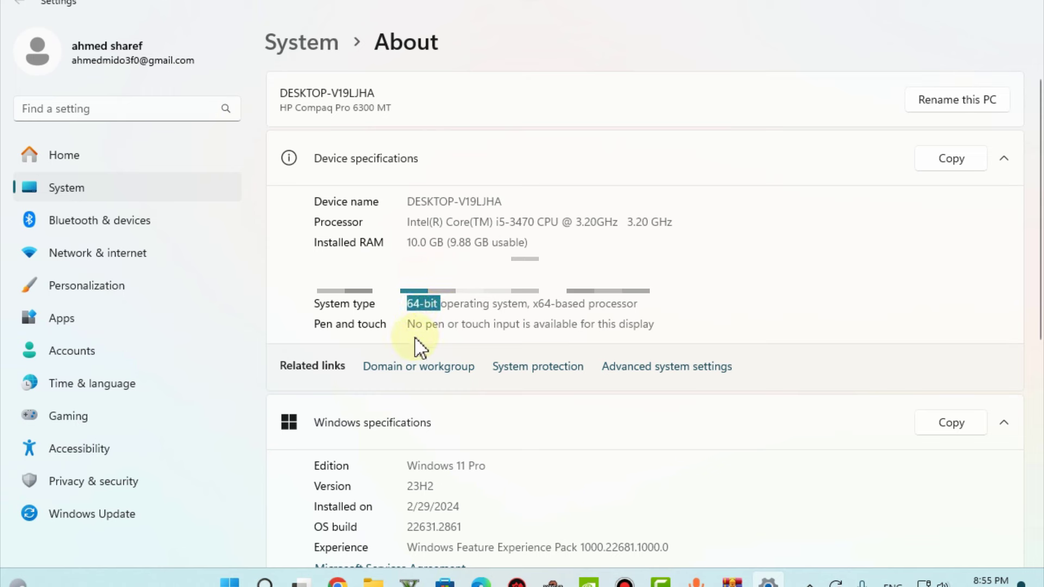
click(564, 194)
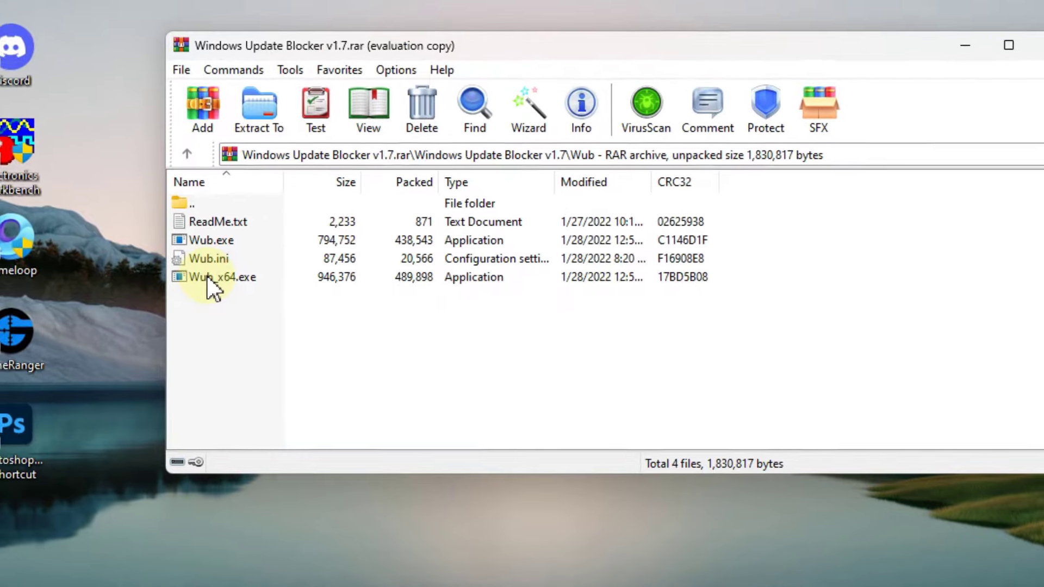
Step: Run Wub_x64.exe from the archive and clear the archive window and desktop icon away from the blocker window
click(257, 279)
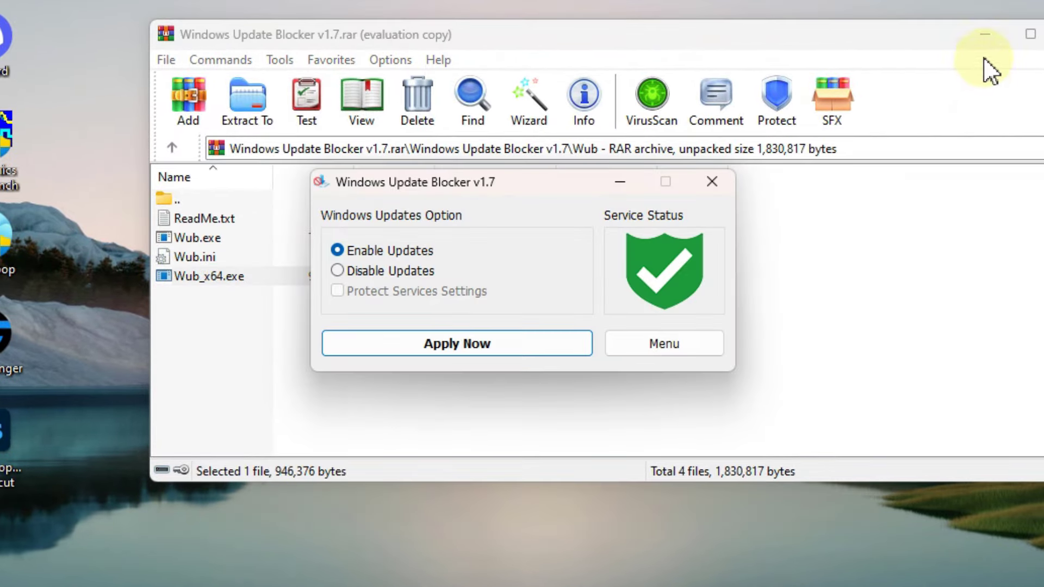
click(985, 35)
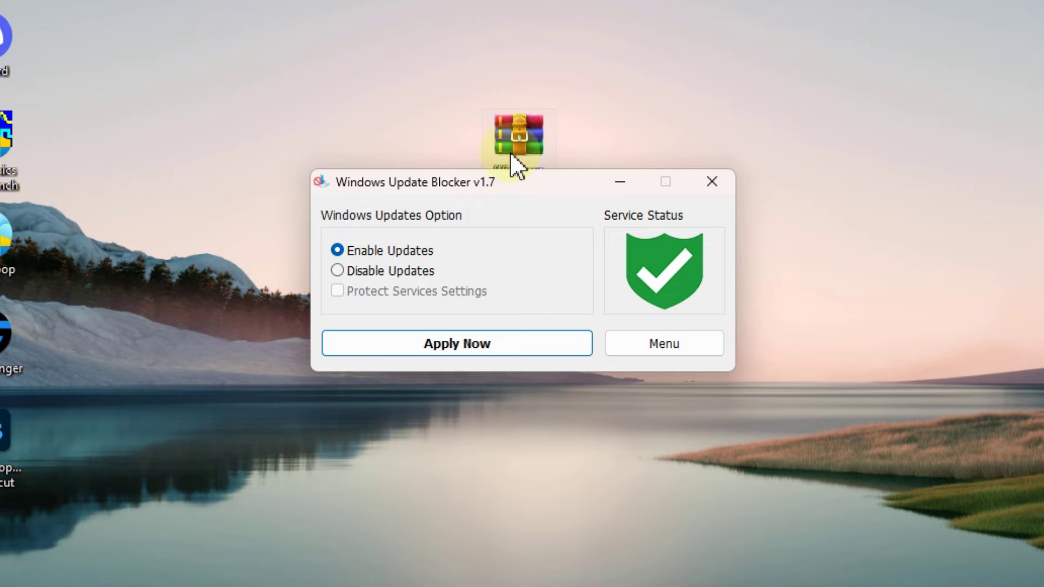
drag(510, 151, 390, 17)
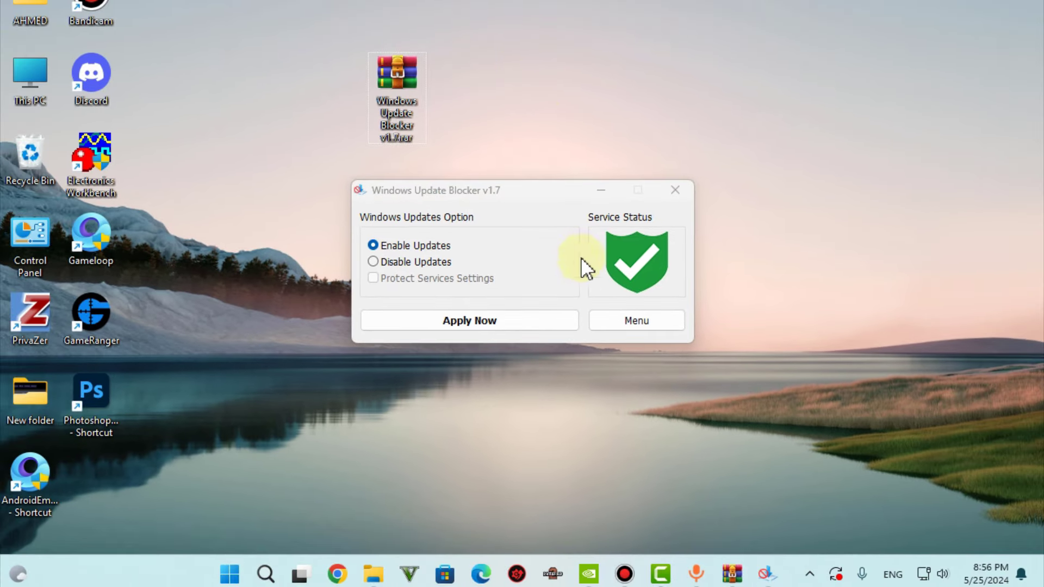
Step: Review the pending updates and the update options on the Windows Update page of Settings, then minimize Settings
click(230, 575)
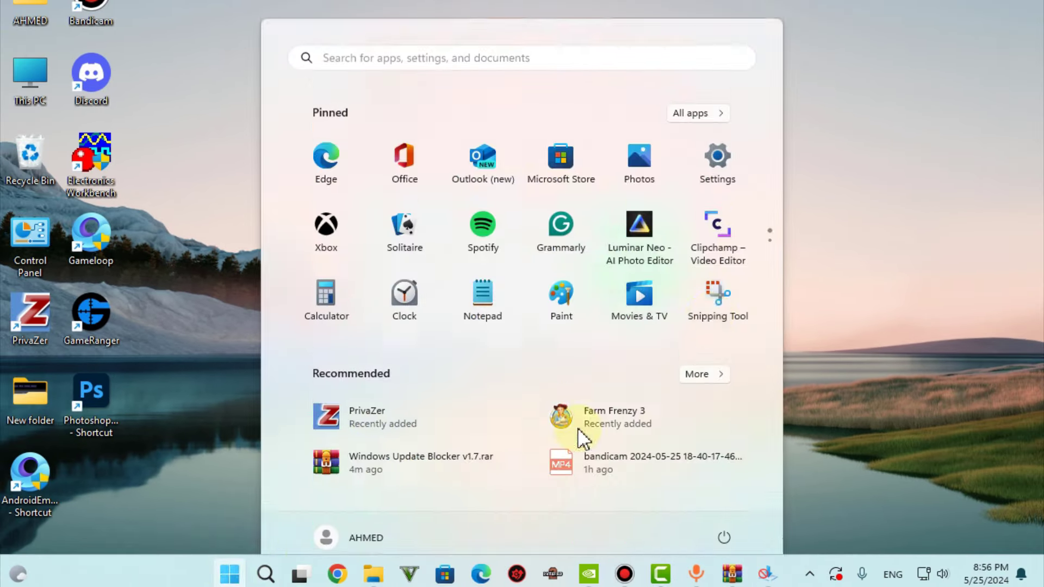
click(738, 153)
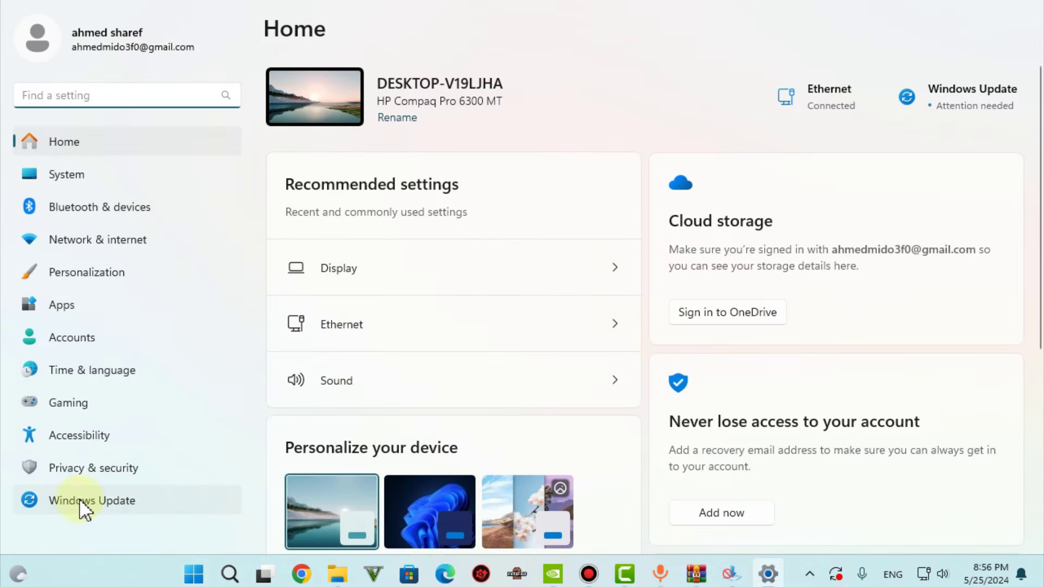
click(97, 504)
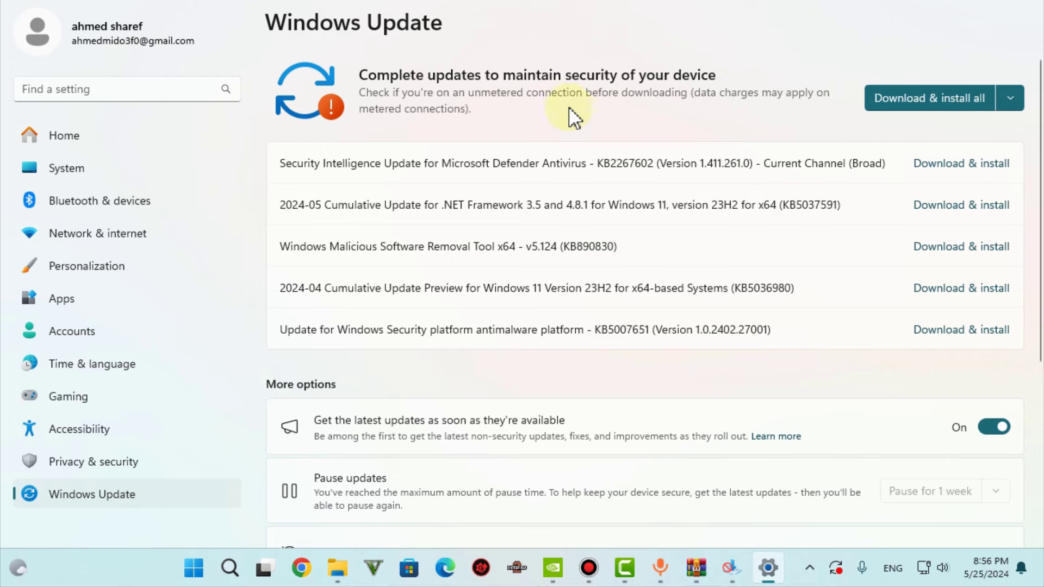
scroll(450, 140, down, 3)
scroll(683, 368, up, 3)
scroll(559, 273, down, 5)
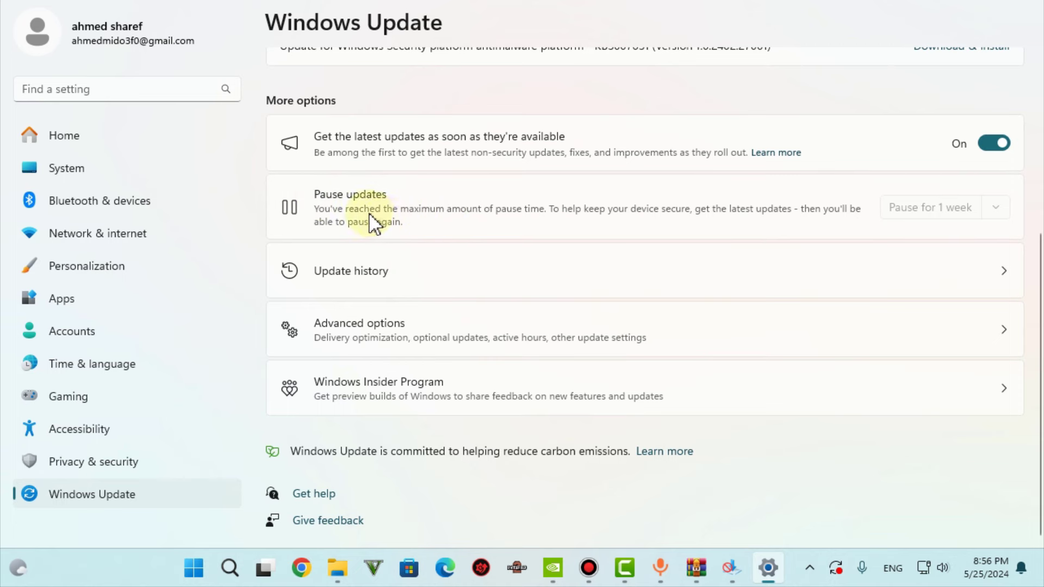
scroll(501, 299, up, 3)
scroll(509, 336, down, 3)
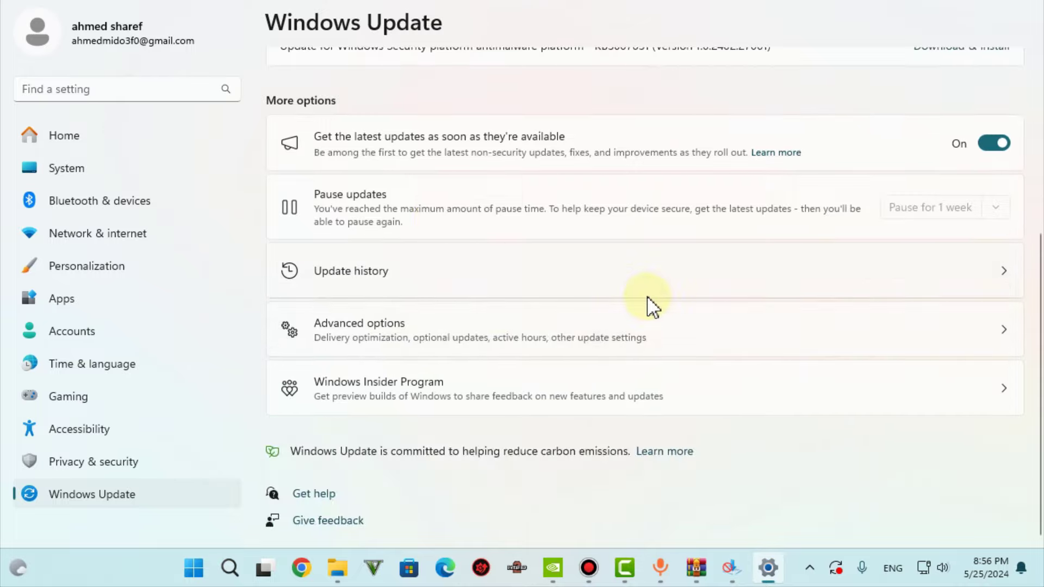
scroll(650, 305, up, 5)
key(super+Down)
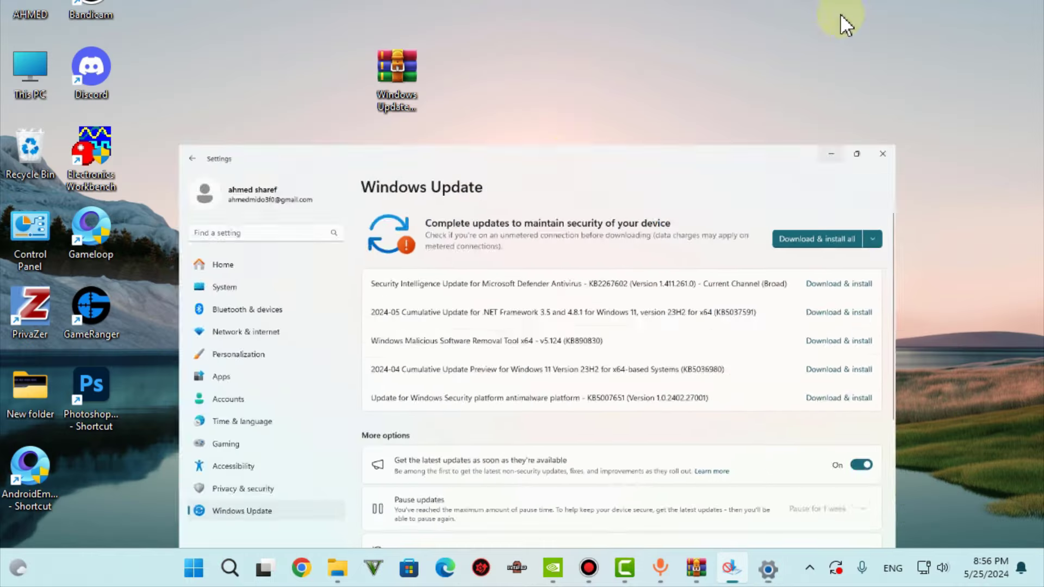
key(super+Down)
Step: Look through the interface languages offered by Windows Update Blocker, then close the list without choosing one
drag(501, 184, 621, 156)
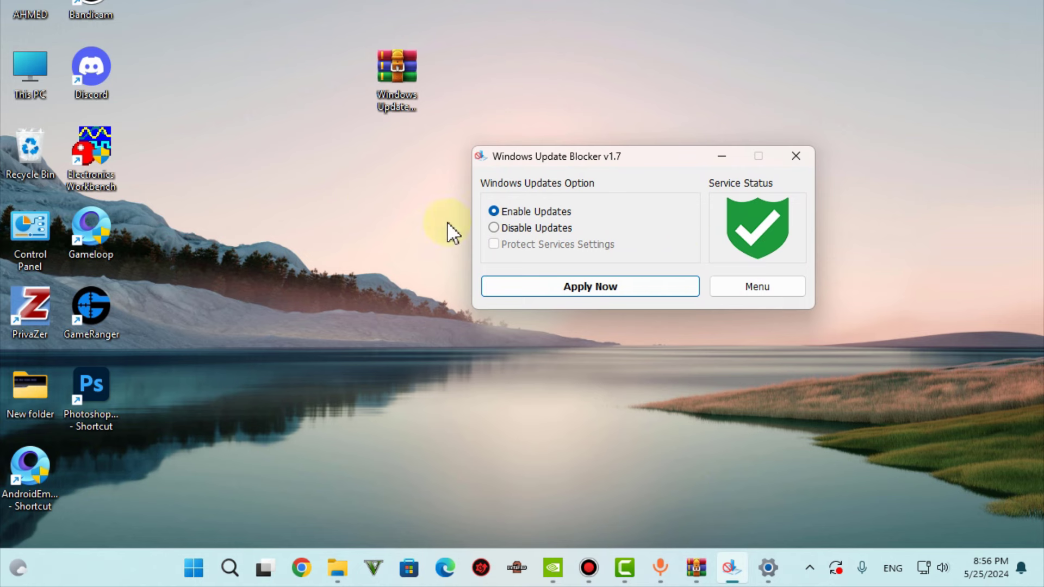
click(736, 288)
mouse_move(773, 432)
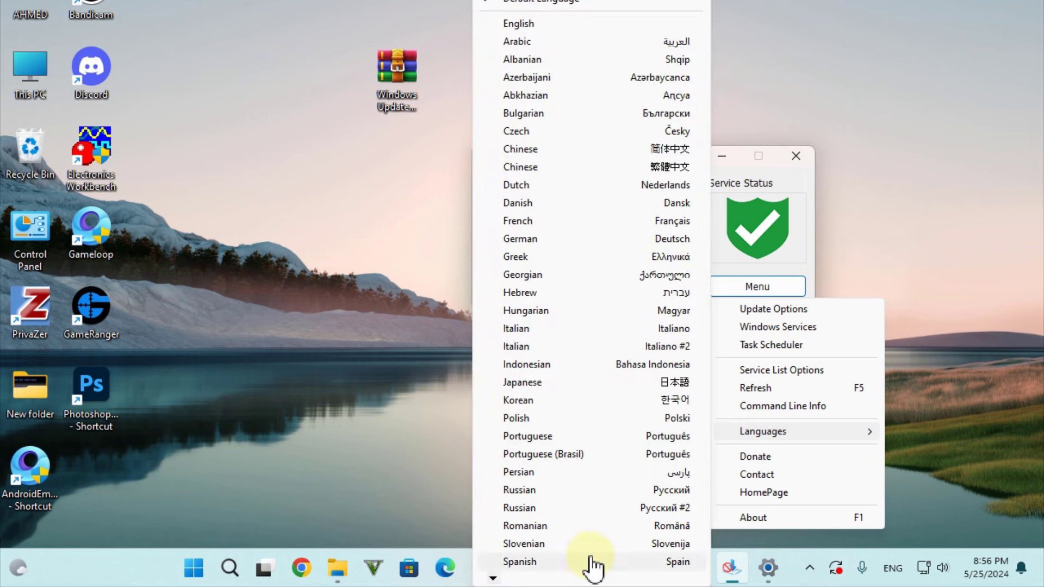
click(944, 194)
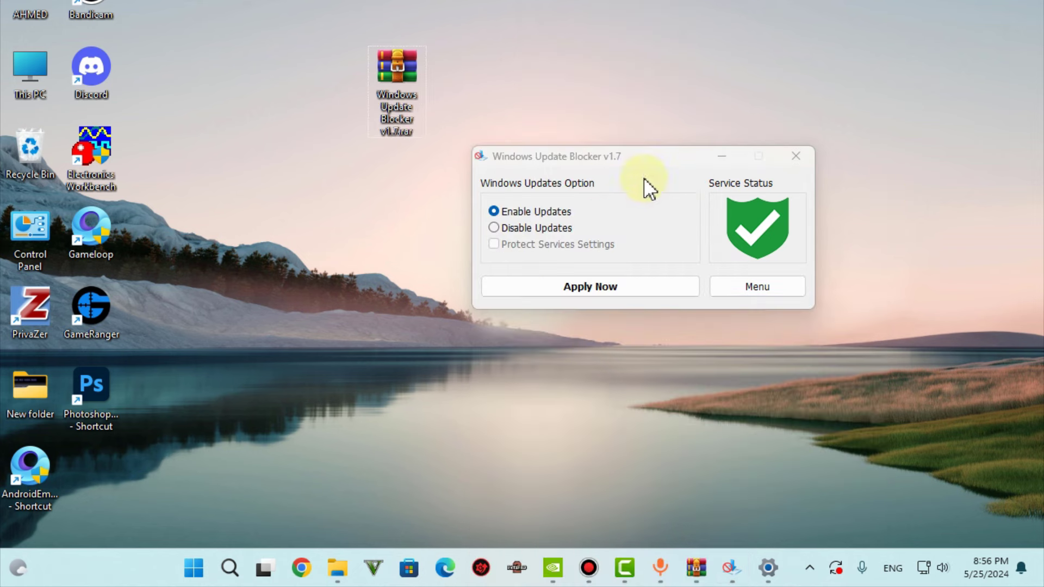
Step: Apply Disable Updates with Protect Services Settings enabled in Windows Update Blocker
drag(619, 158, 531, 207)
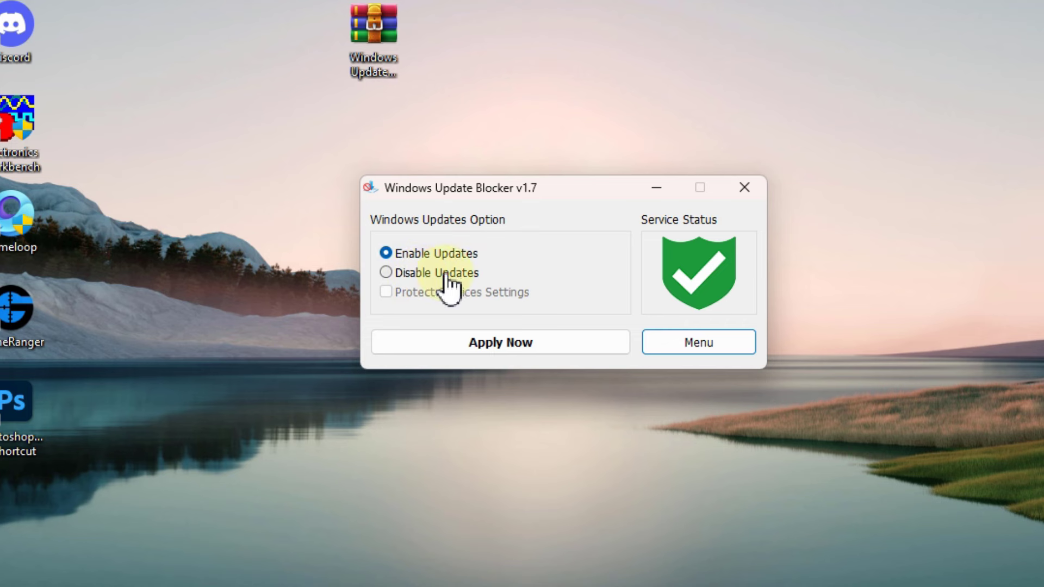
mouse_move(720, 271)
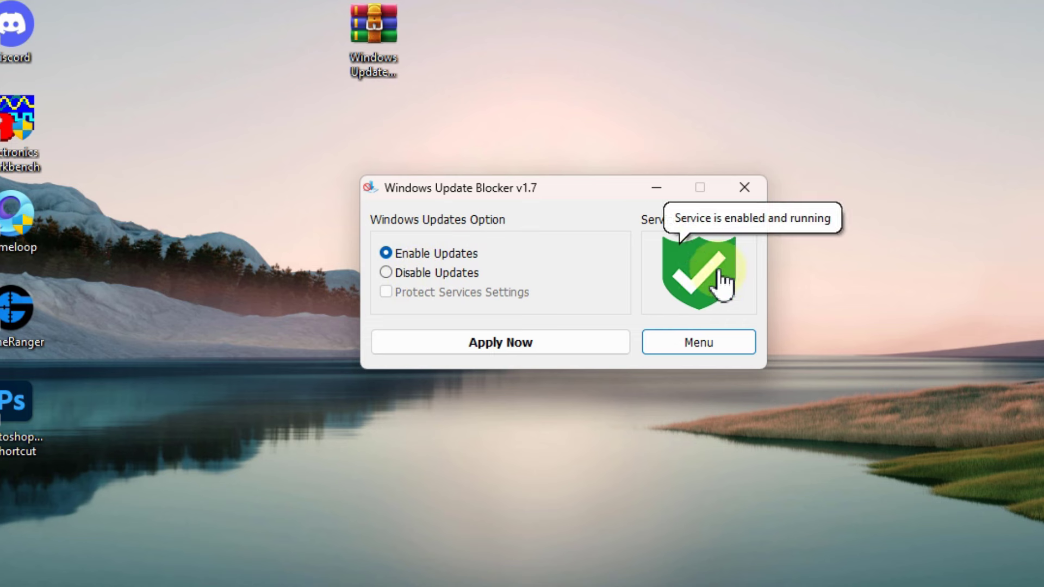
click(413, 275)
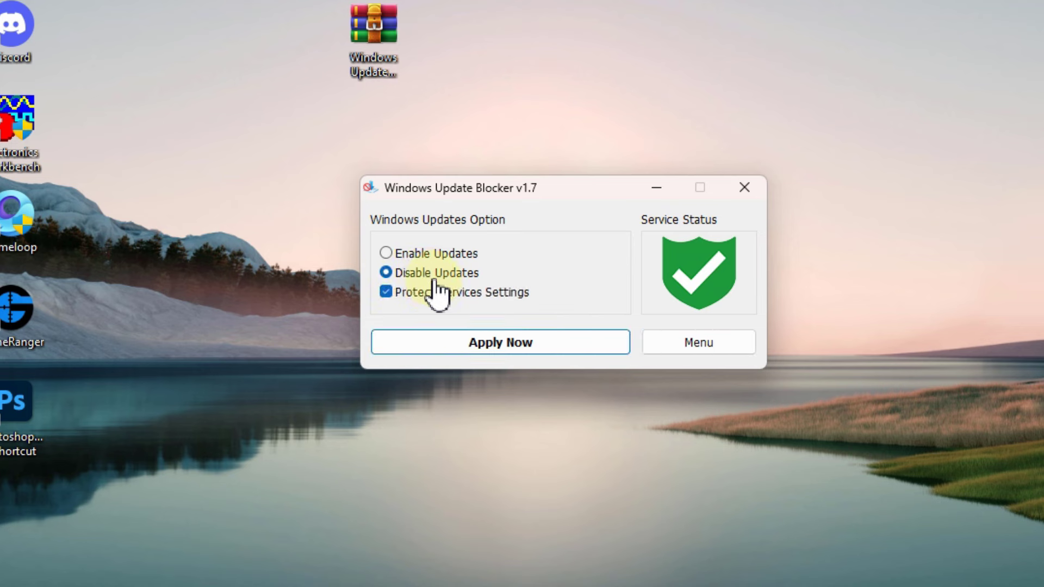
click(464, 348)
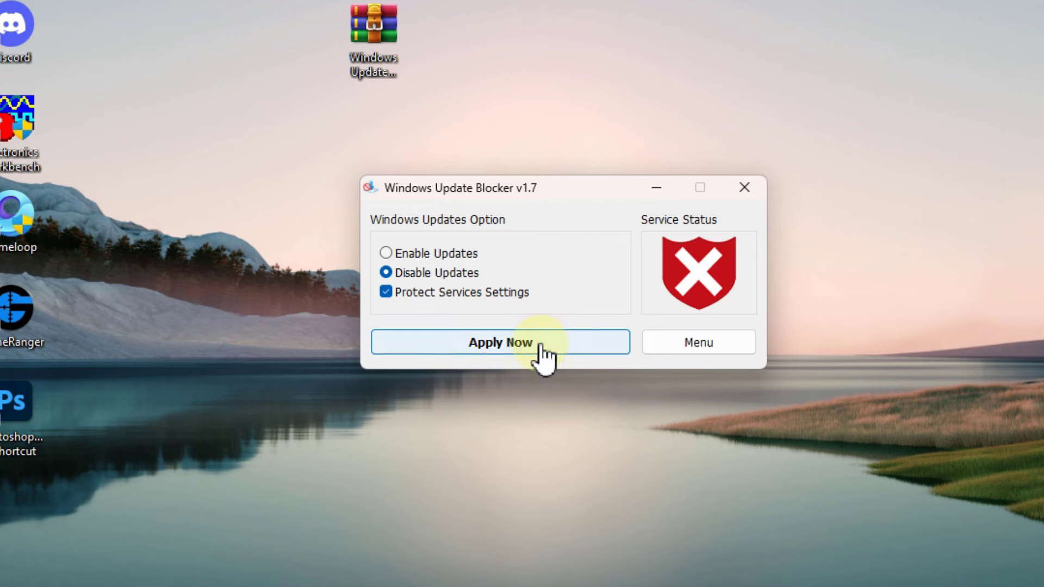
click(540, 347)
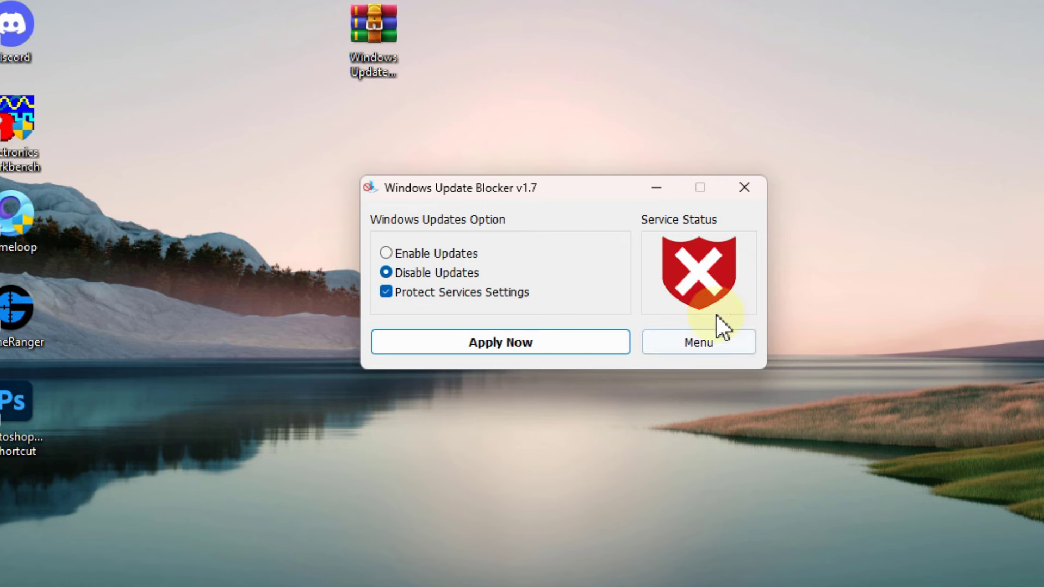
Step: Switch back to Settings and reload the Windows Update page to check whether updates are blocked
drag(553, 188, 560, 111)
click(709, 449)
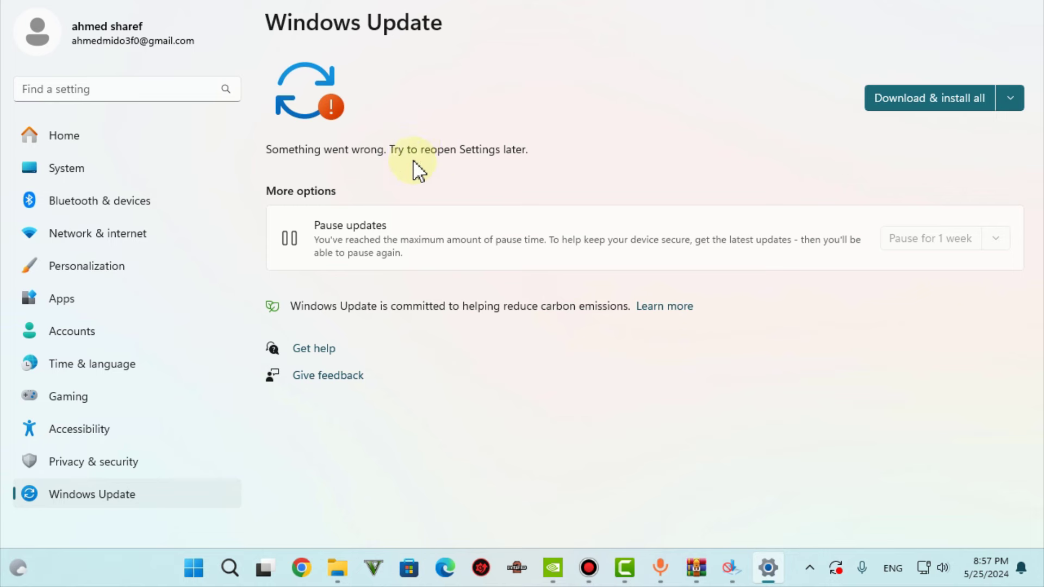
click(42, 463)
click(91, 497)
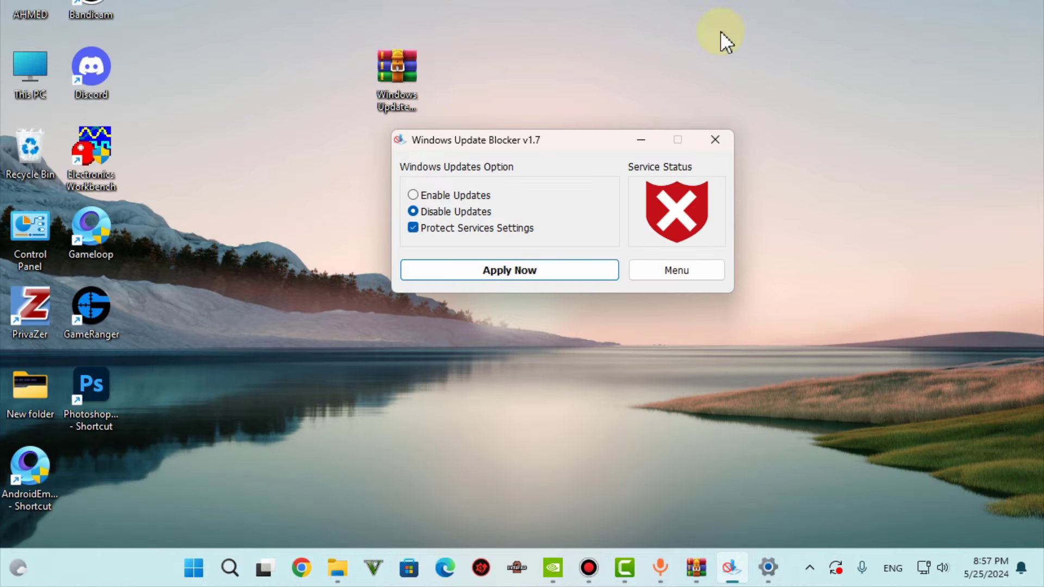
Step: Select Enable Updates in Windows Update Blocker and apply it to turn the update service back on
drag(487, 141, 569, 194)
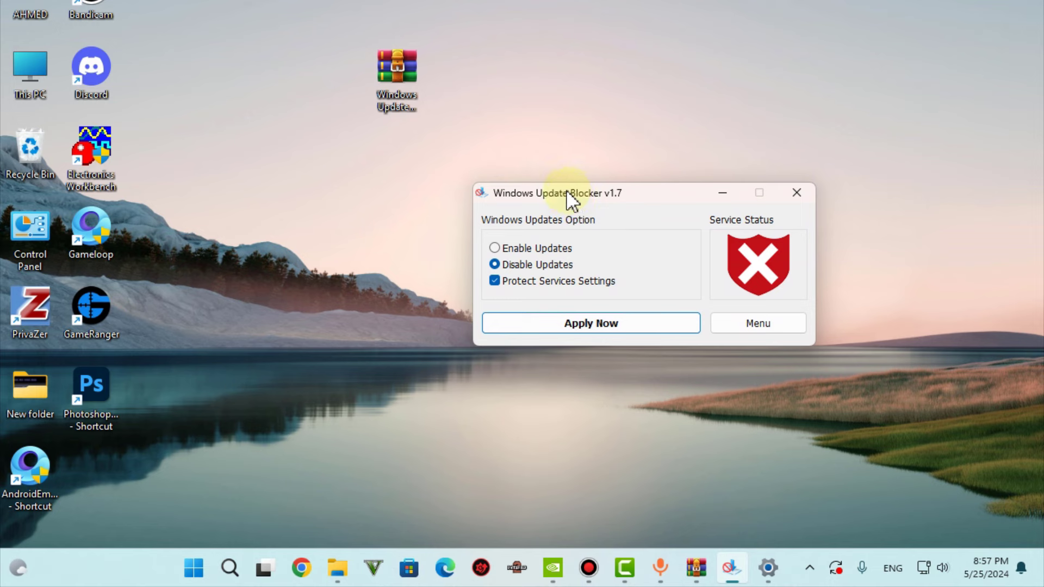
drag(566, 190, 552, 172)
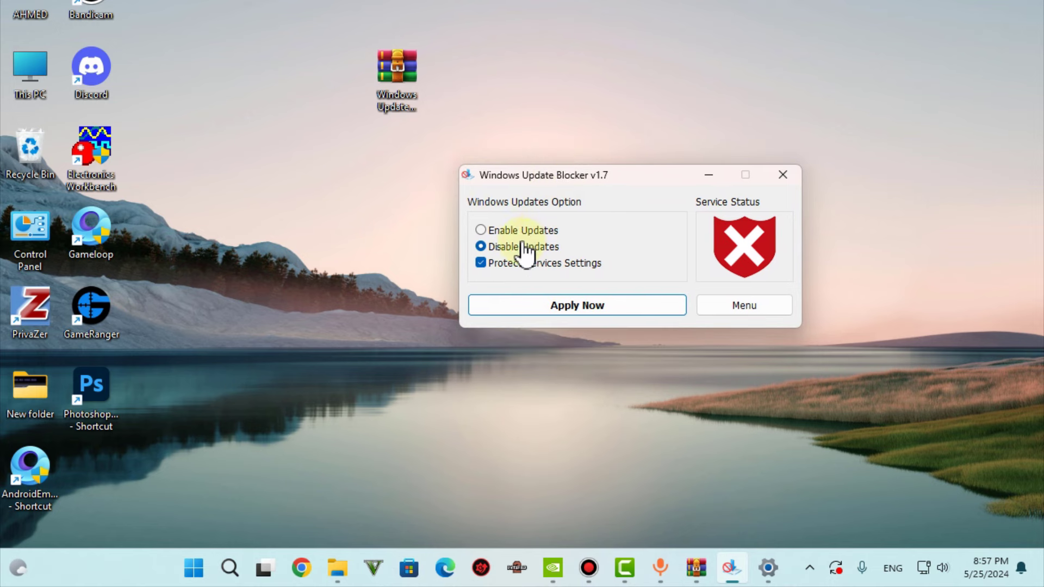
click(493, 233)
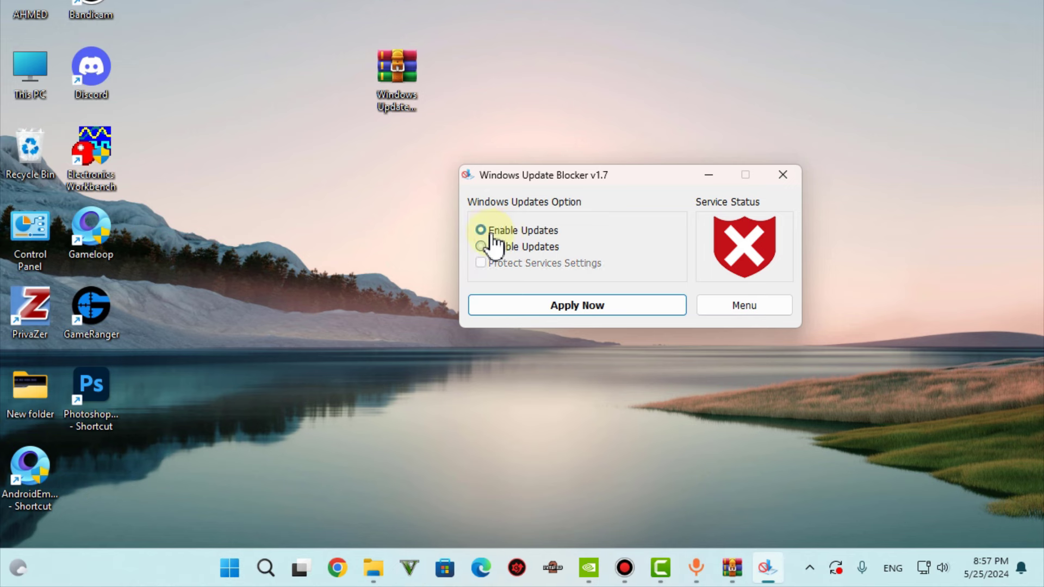
click(577, 307)
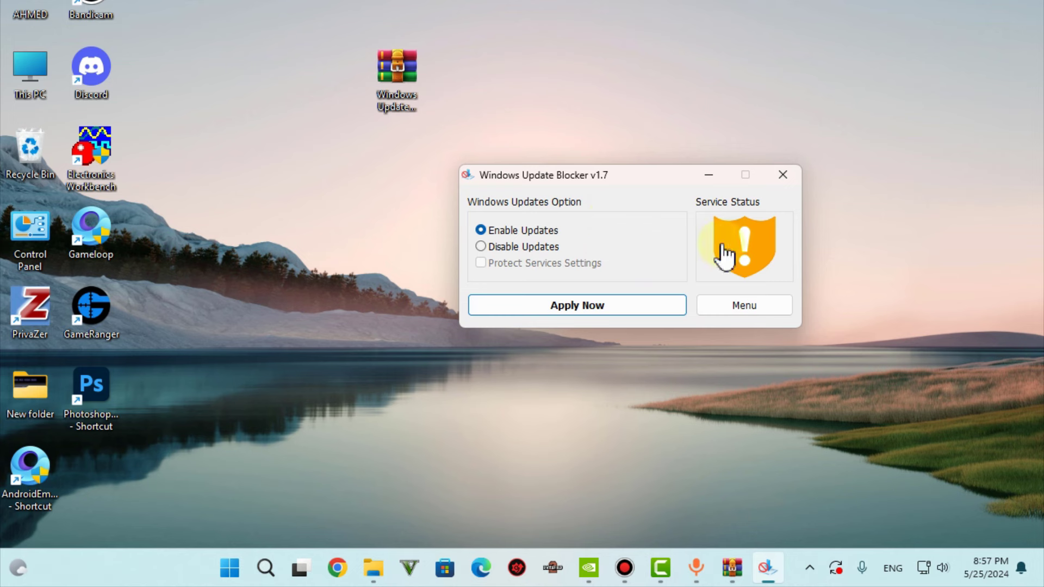
click(550, 310)
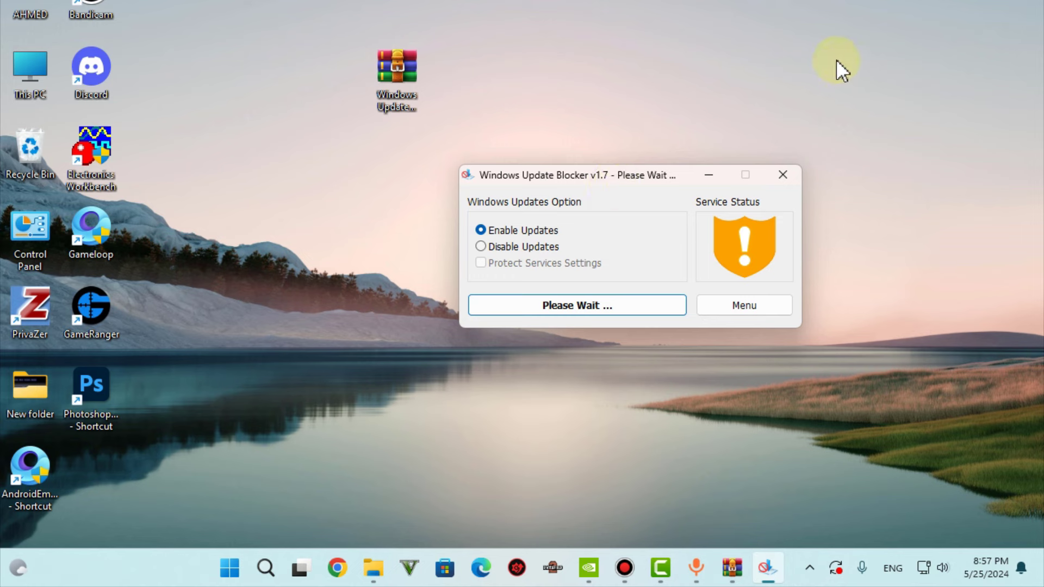
Step: Refresh the desktop, then open the Windows Update page in Settings to check whether updates are available again
right_click(870, 60)
click(922, 108)
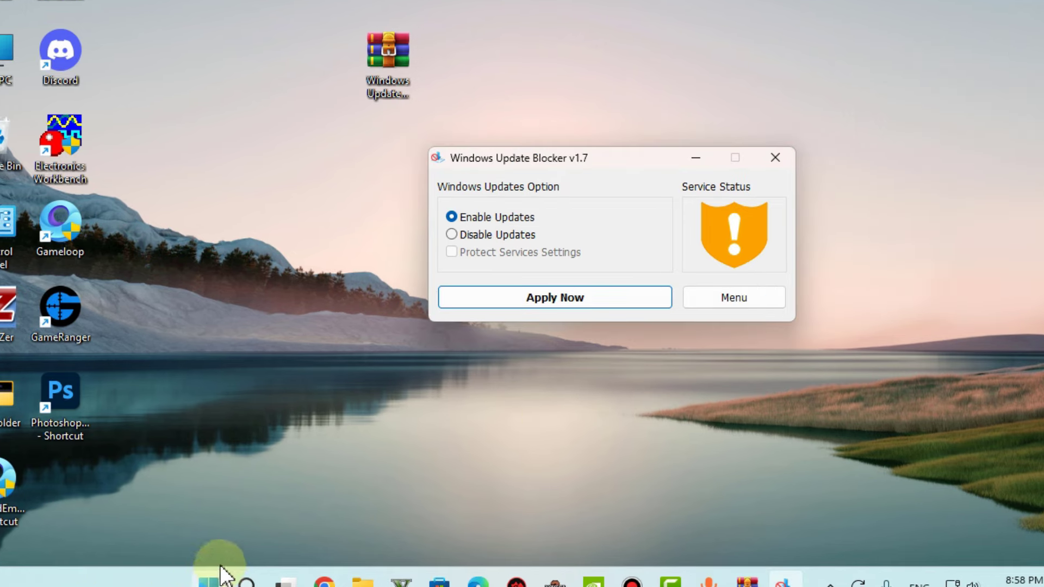
click(208, 580)
click(748, 126)
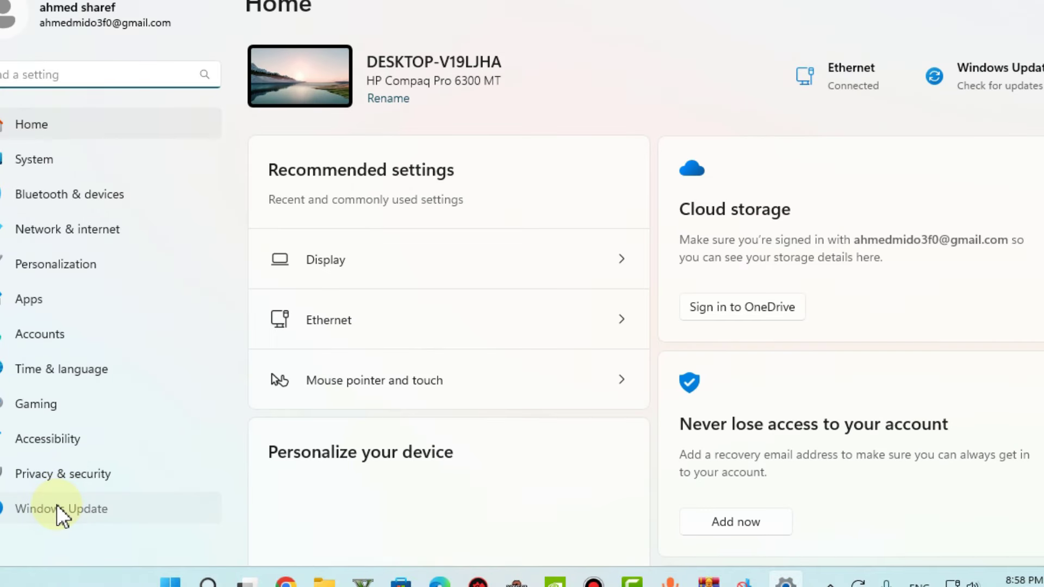
click(56, 508)
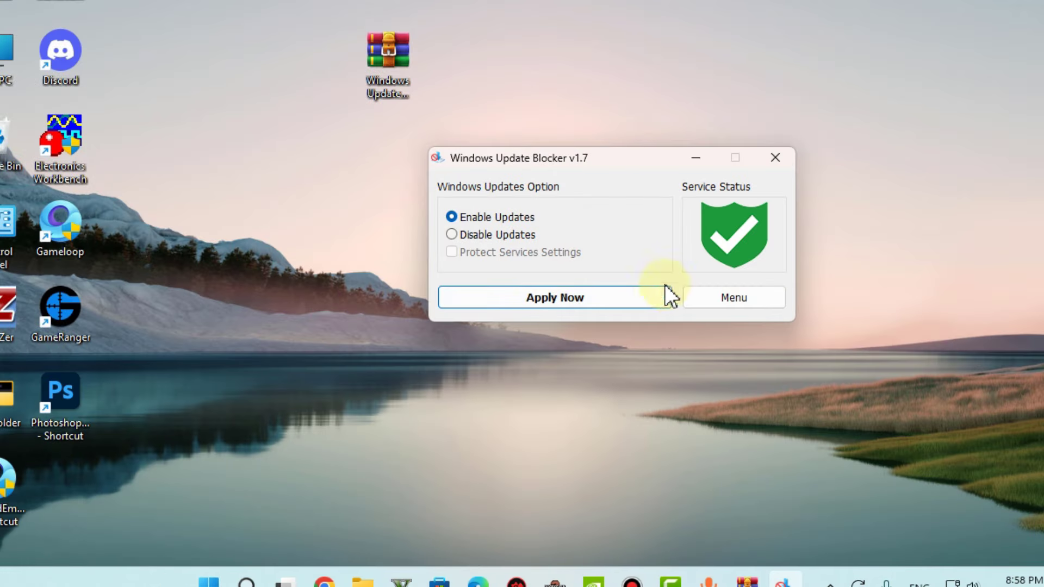
Step: Move the Windows Update Blocker window aside, place its archive beside the other desktop icons, and minimize the window
drag(566, 154, 419, 194)
click(264, 9)
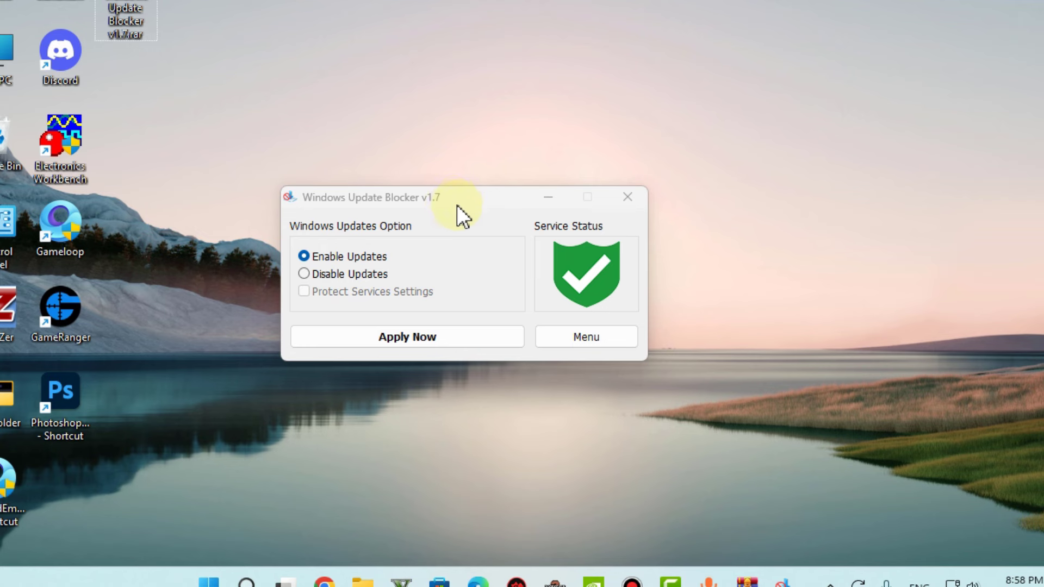
click(547, 195)
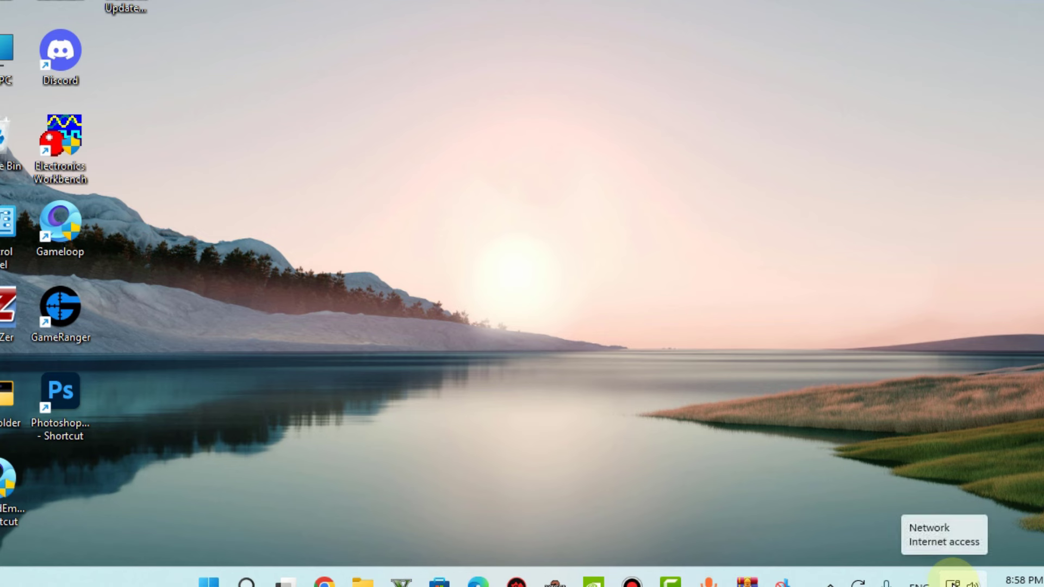
Step: Open the Ethernet properties in Network & internet settings and switch Metered connection off and back on
right_click(952, 580)
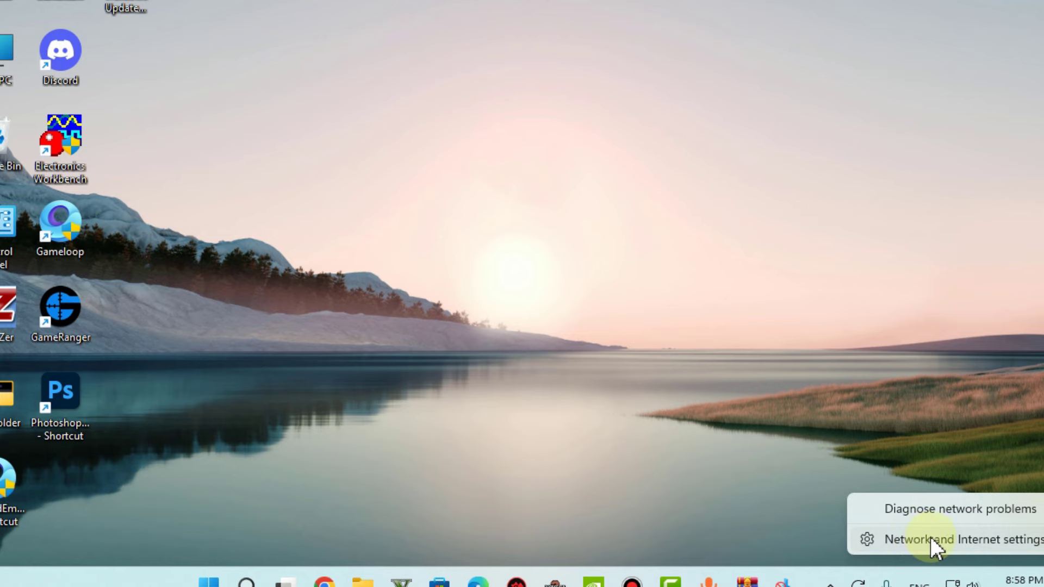
click(880, 540)
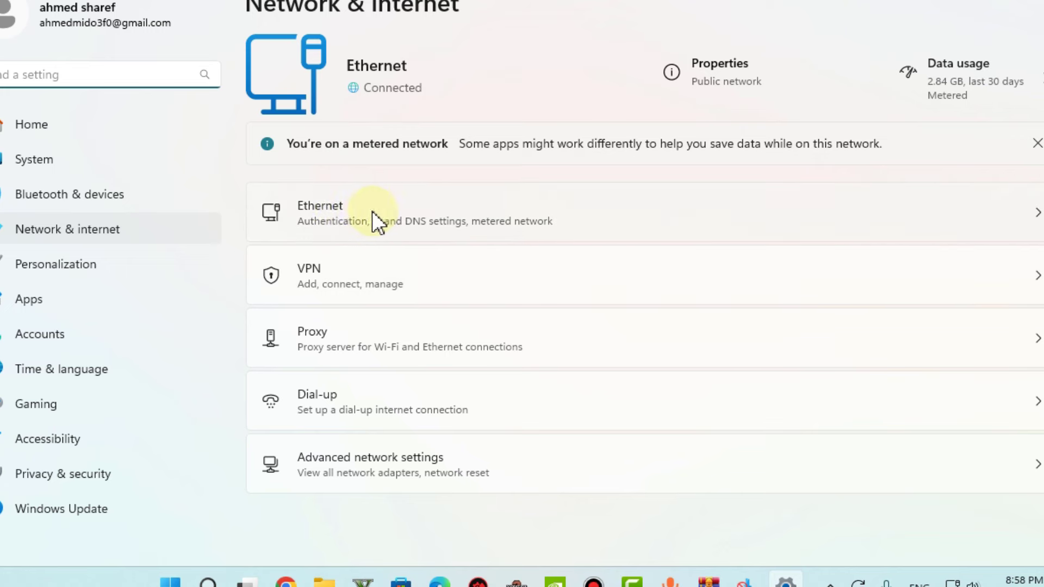
click(313, 213)
scroll(392, 119, down, 3)
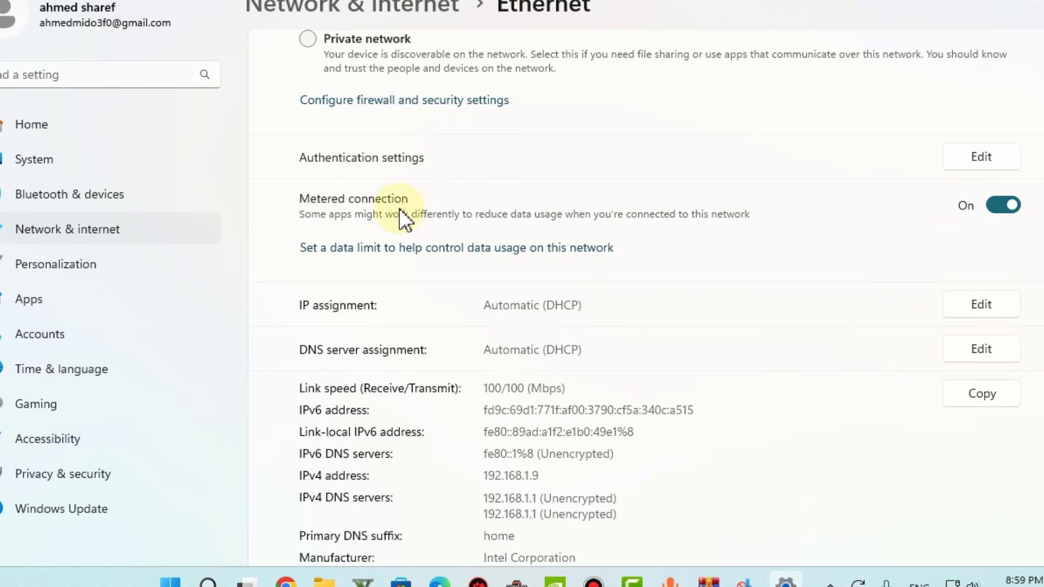
click(1008, 207)
click(1007, 210)
Step: Close Settings and refresh the desktop
key(alt+F4)
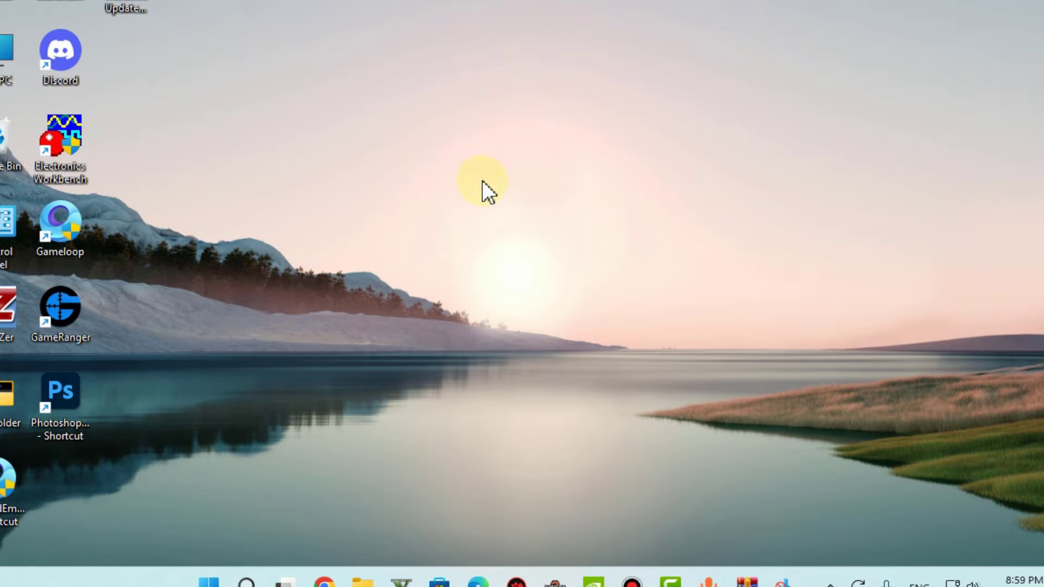
right_click(462, 132)
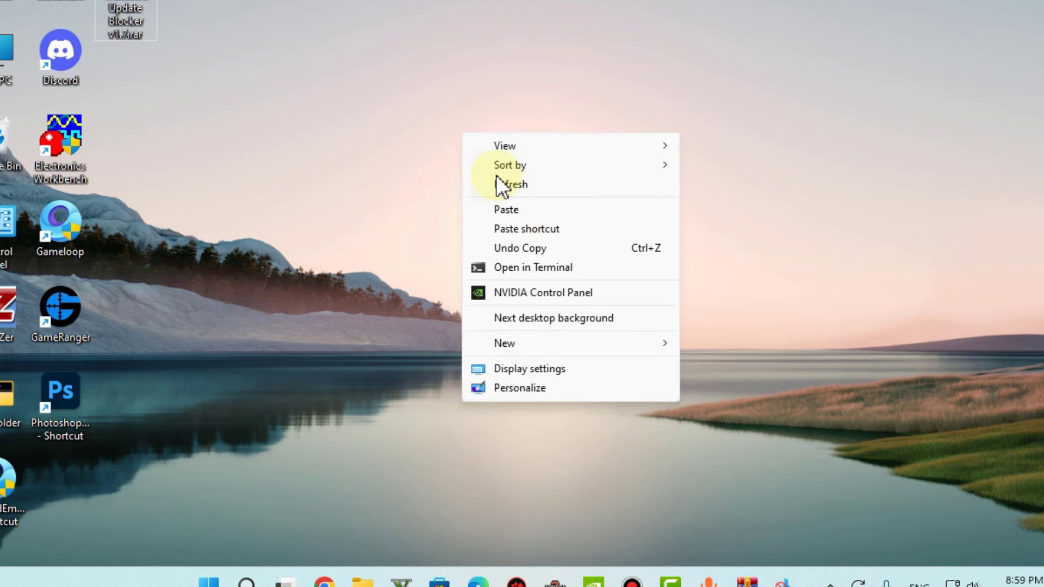
click(502, 184)
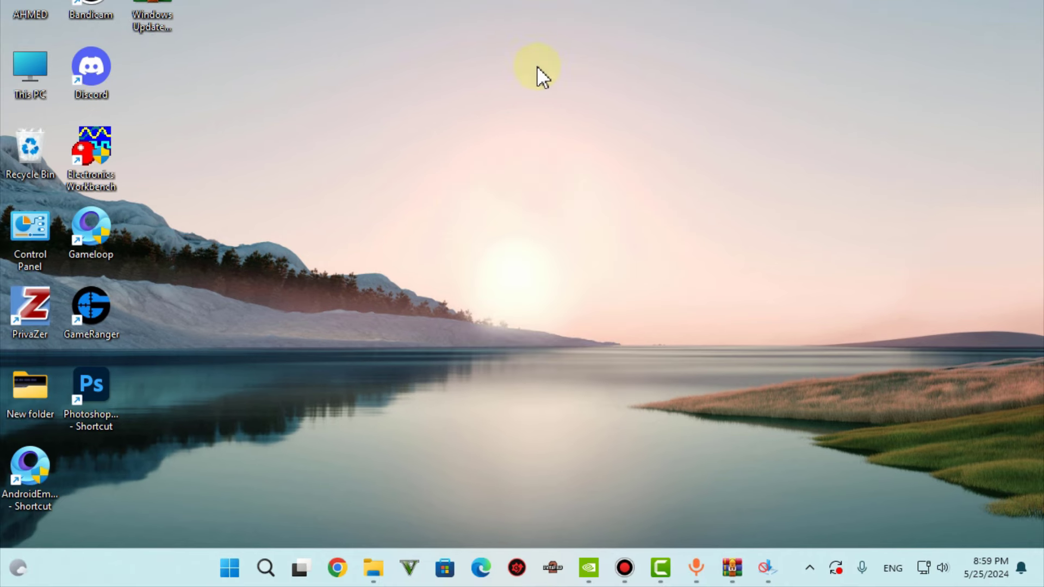